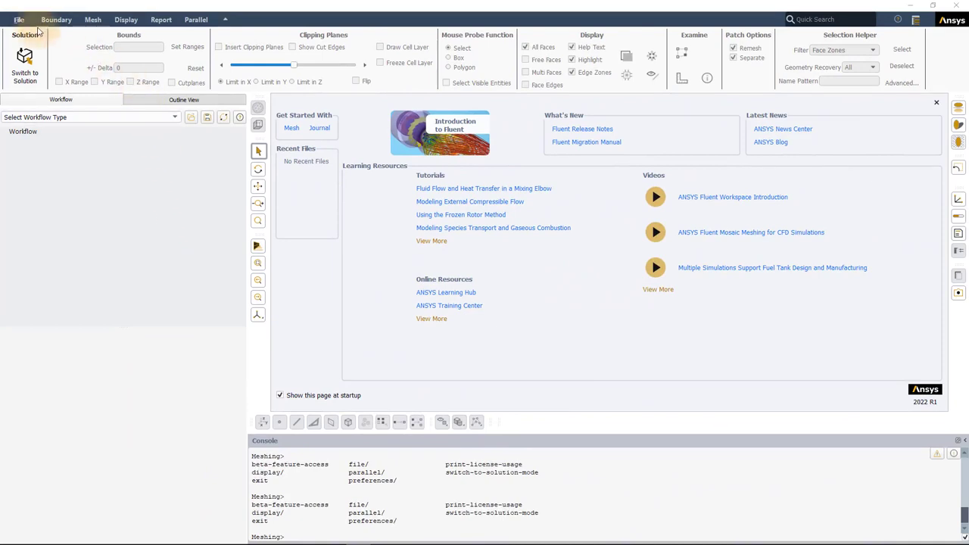
Read the Exhaust_Manifold.msh.h5 mesh file into Fluent Meshing.
{"action": "left_click", "coordinate": [21, 22]}
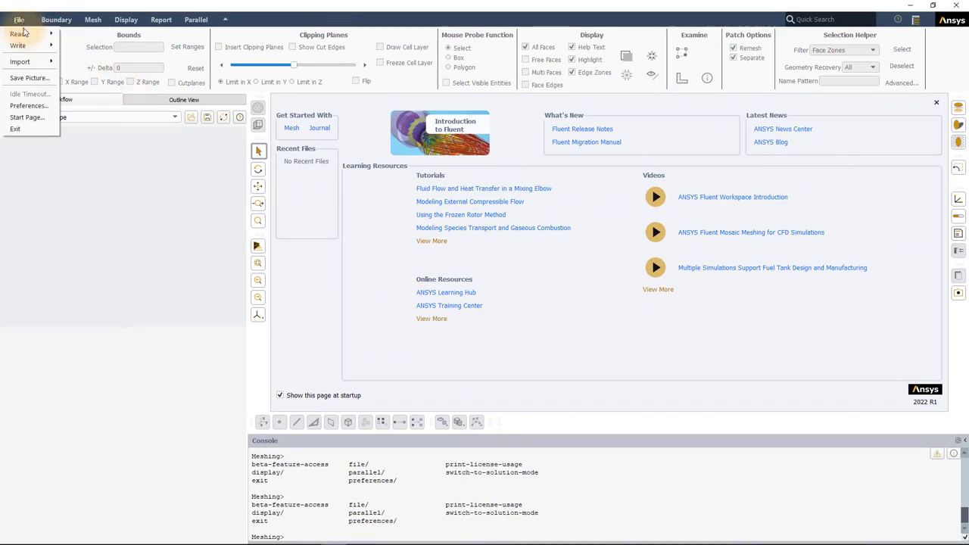
{"action": "mouse_move", "coordinate": [23, 36]}
{"action": "left_click", "coordinate": [79, 35]}
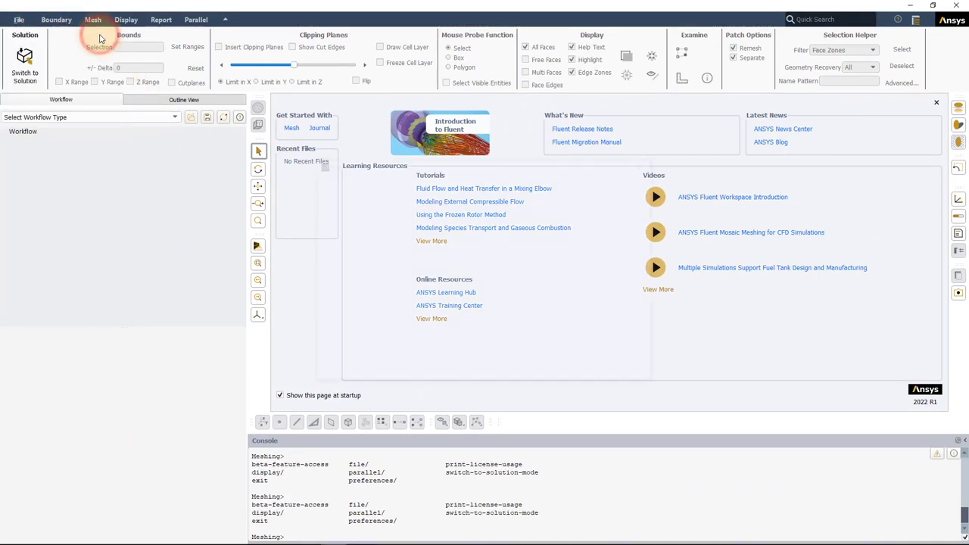
{"action": "left_click", "coordinate": [424, 211]}
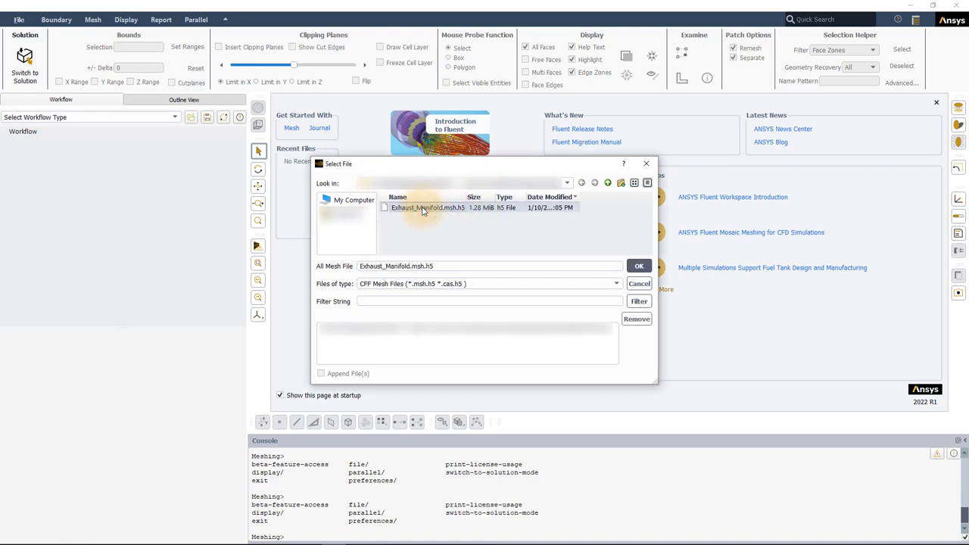
{"action": "left_click", "coordinate": [639, 266]}
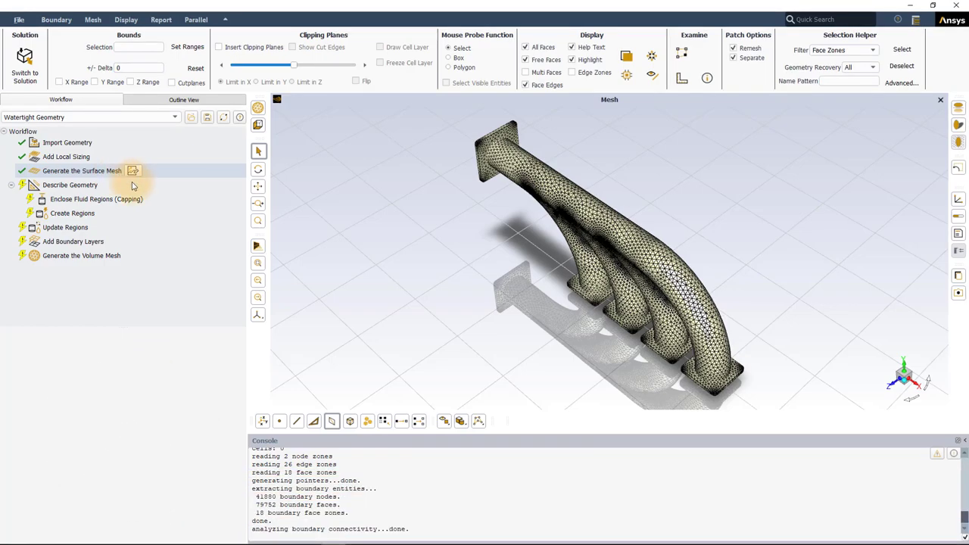
{"action": "left_click_drag", "start_coordinate": [595, 349], "coordinate": [815, 285]}
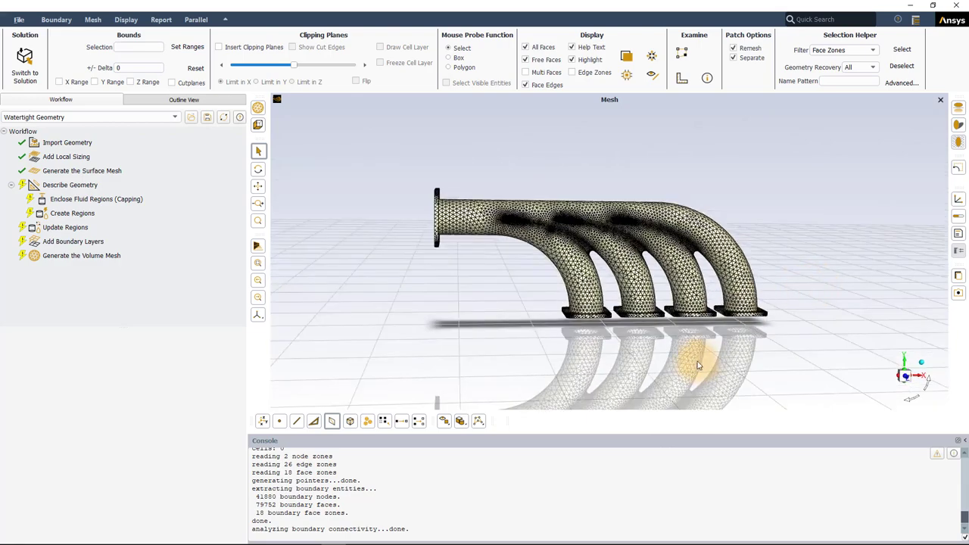
{"action": "left_click_drag", "start_coordinate": [697, 363], "coordinate": [694, 220]}
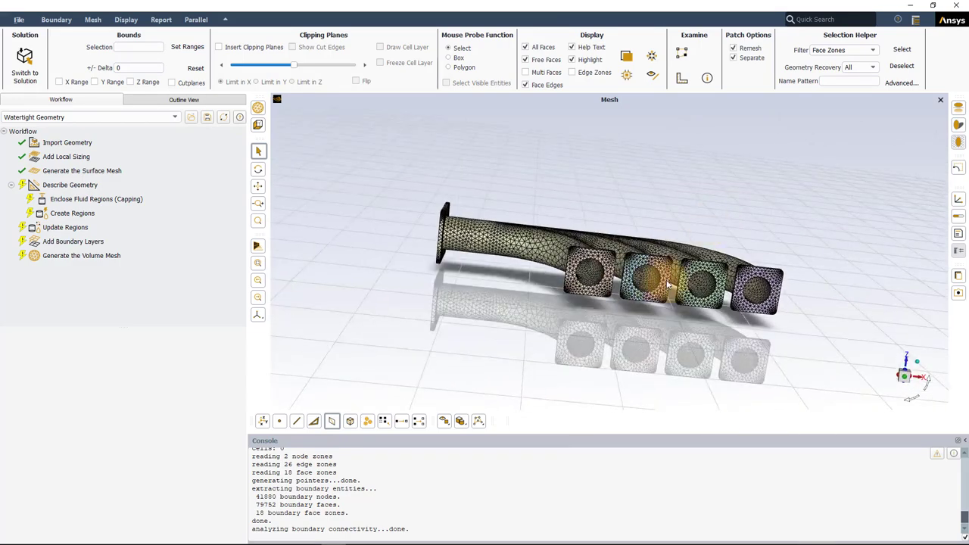
{"action": "left_click_drag", "start_coordinate": [521, 214], "coordinate": [568, 348]}
{"action": "scroll", "coordinate": [474, 261], "scroll_direction": "up", "scroll_amount": 2}
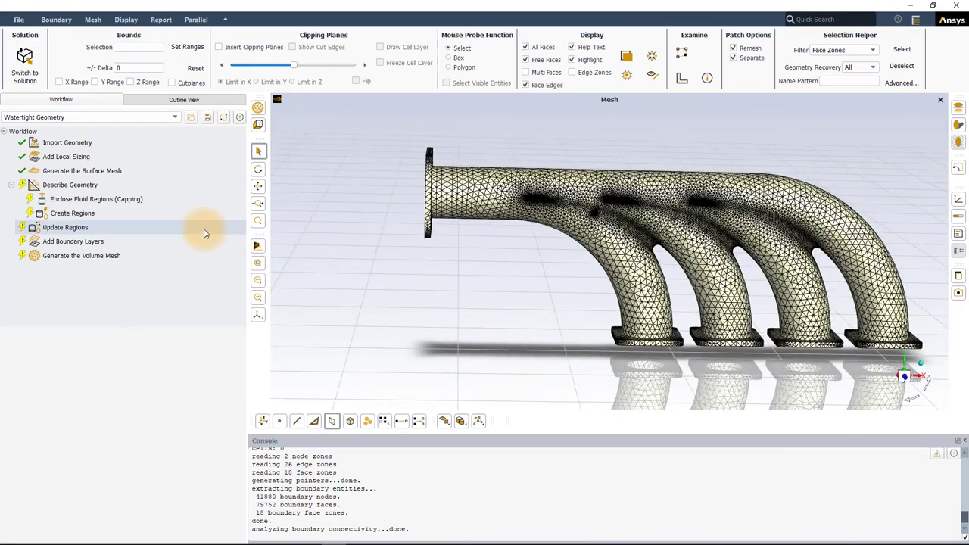
Describe the geometry as only solid regions with openings set to be capped (Yes).
{"action": "left_click", "coordinate": [73, 186]}
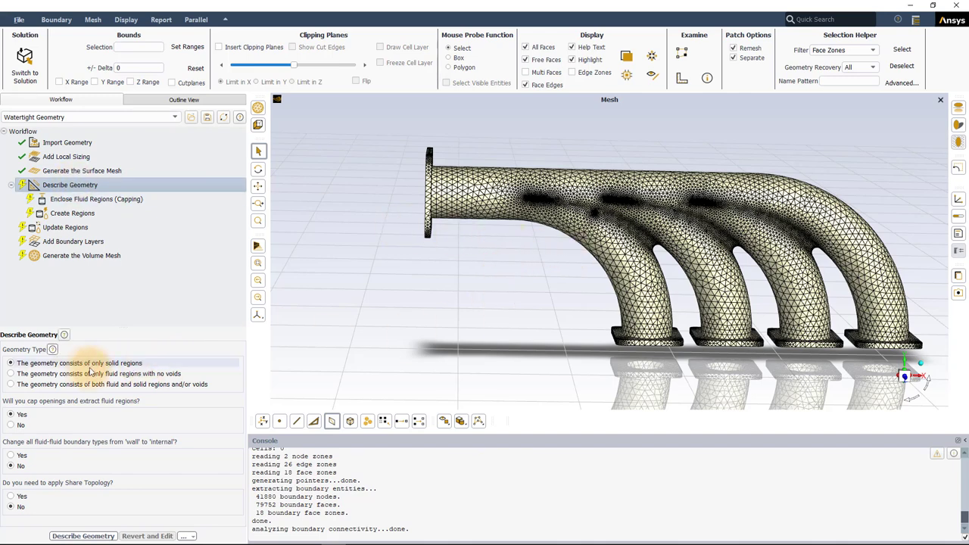
{"action": "mouse_move", "coordinate": [749, 326]}
{"action": "left_mouse_down"}
{"action": "mouse_move", "coordinate": [724, 216]}
{"action": "mouse_move", "coordinate": [747, 234]}
{"action": "mouse_move", "coordinate": [753, 325]}
{"action": "mouse_move", "coordinate": [765, 344]}
{"action": "mouse_move", "coordinate": [750, 302]}
{"action": "mouse_move", "coordinate": [759, 339]}
{"action": "left_mouse_up"}
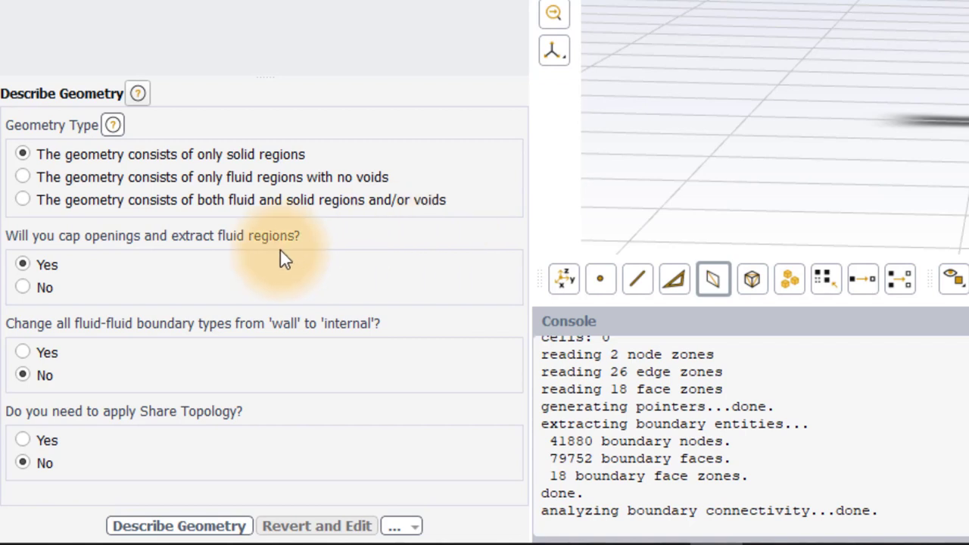
{"action": "left_click", "coordinate": [24, 261]}
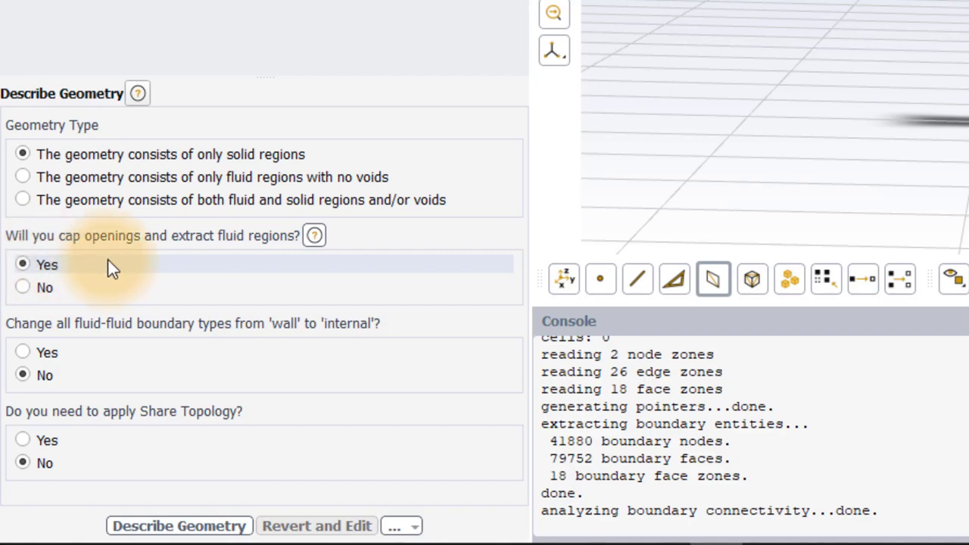
{"action": "left_click", "coordinate": [168, 526]}
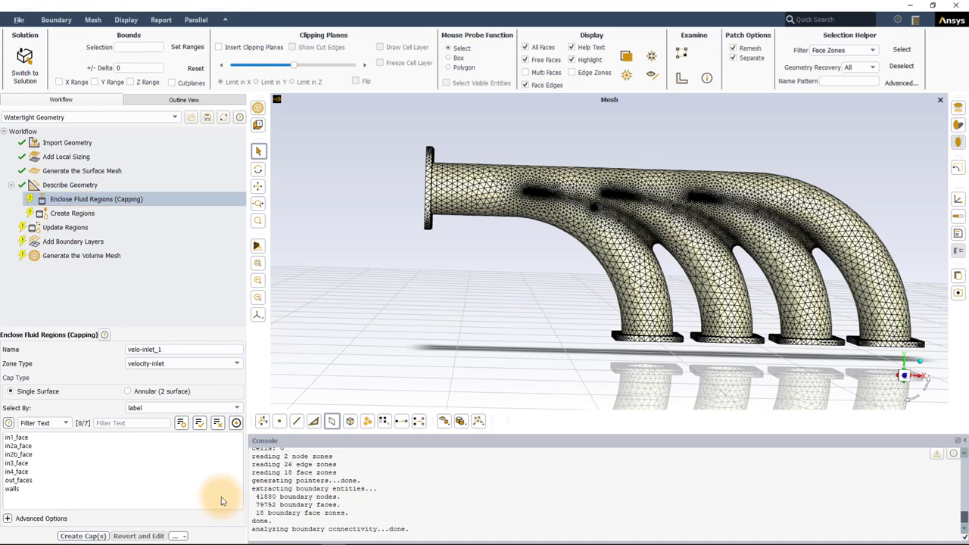
{"action": "left_click_drag", "start_coordinate": [837, 381], "coordinate": [820, 274]}
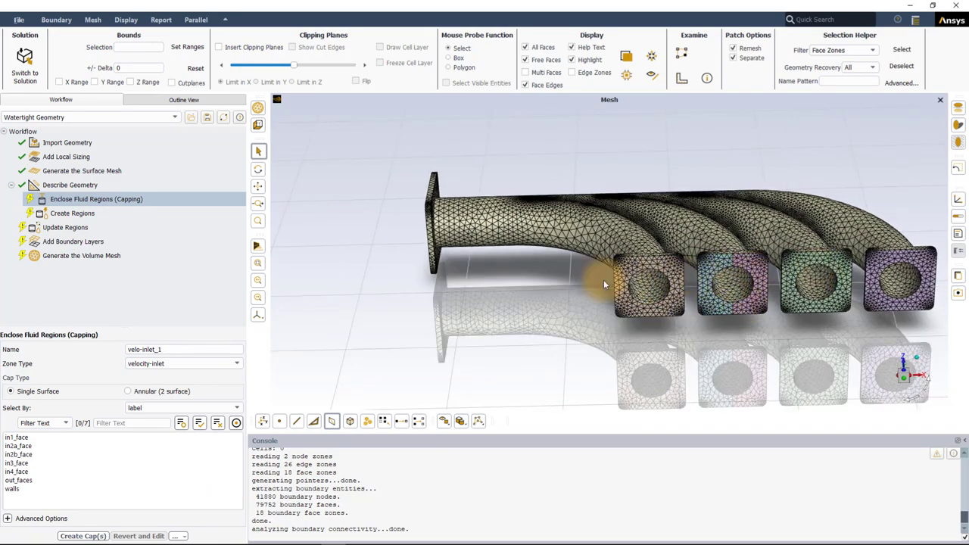
{"action": "left_click_drag", "start_coordinate": [603, 284], "coordinate": [409, 218]}
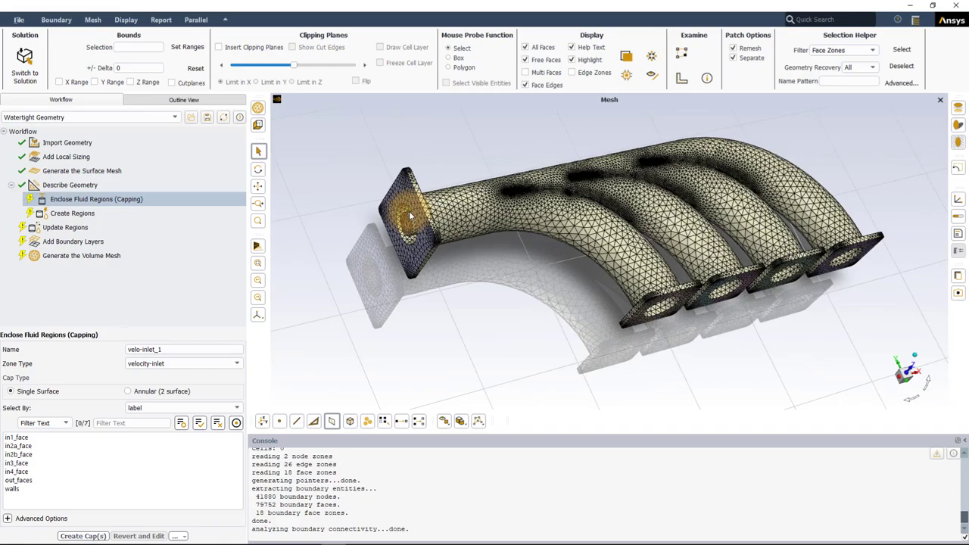
{"action": "left_click_drag", "start_coordinate": [714, 330], "coordinate": [687, 289]}
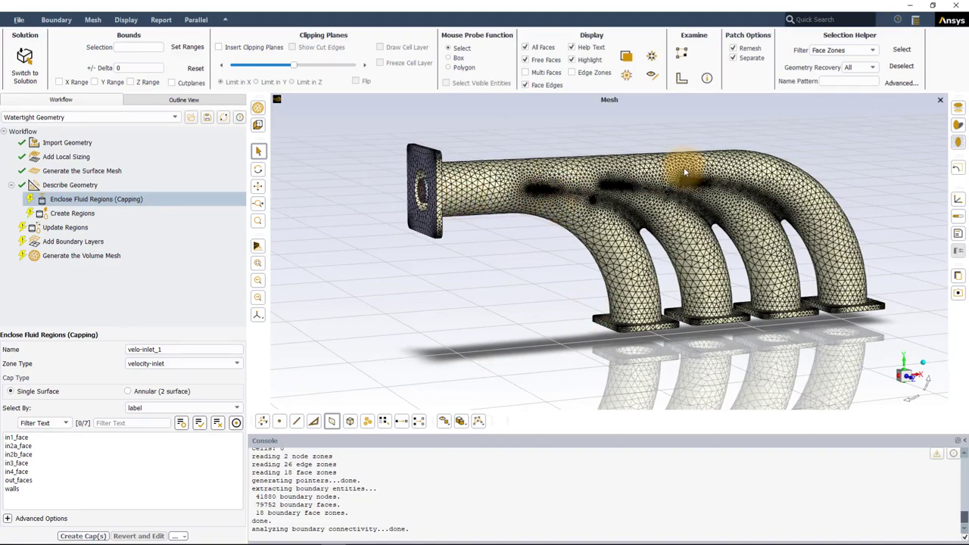
{"action": "left_click_drag", "start_coordinate": [461, 264], "coordinate": [492, 307]}
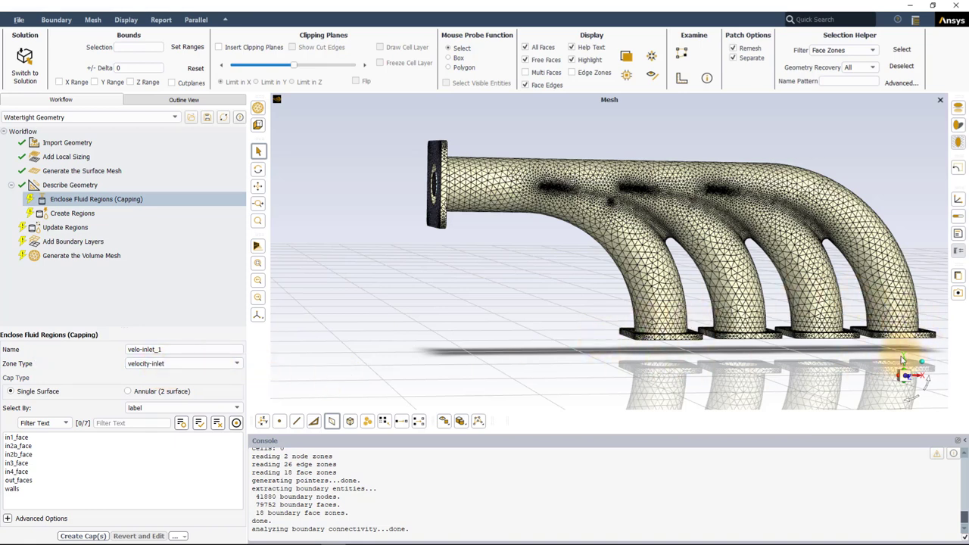
{"action": "mouse_move", "coordinate": [724, 371]}
{"action": "left_mouse_down"}
{"action": "mouse_move", "coordinate": [648, 227]}
{"action": "mouse_move", "coordinate": [658, 194]}
{"action": "mouse_move", "coordinate": [688, 195]}
{"action": "mouse_move", "coordinate": [757, 235]}
{"action": "mouse_move", "coordinate": [658, 261]}
{"action": "mouse_move", "coordinate": [663, 271]}
{"action": "left_mouse_up"}
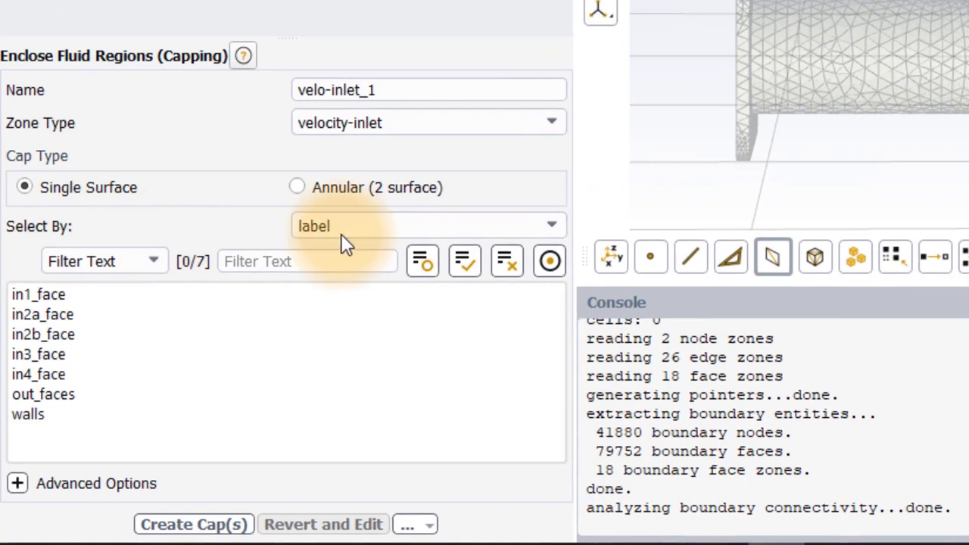
Select in1_face by label and cap it as velocity inlet velo-inlet_1.
{"action": "left_click", "coordinate": [146, 409]}
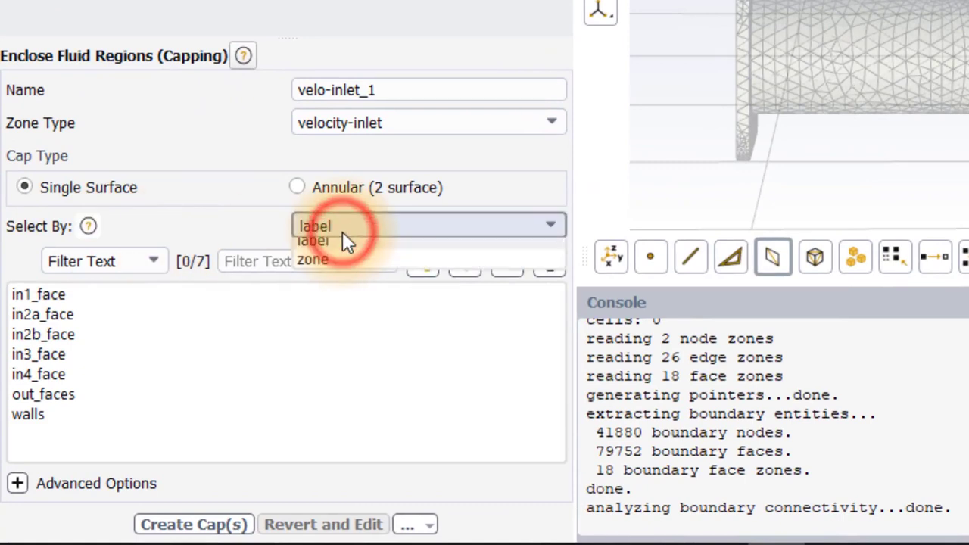
{"action": "left_click", "coordinate": [335, 242]}
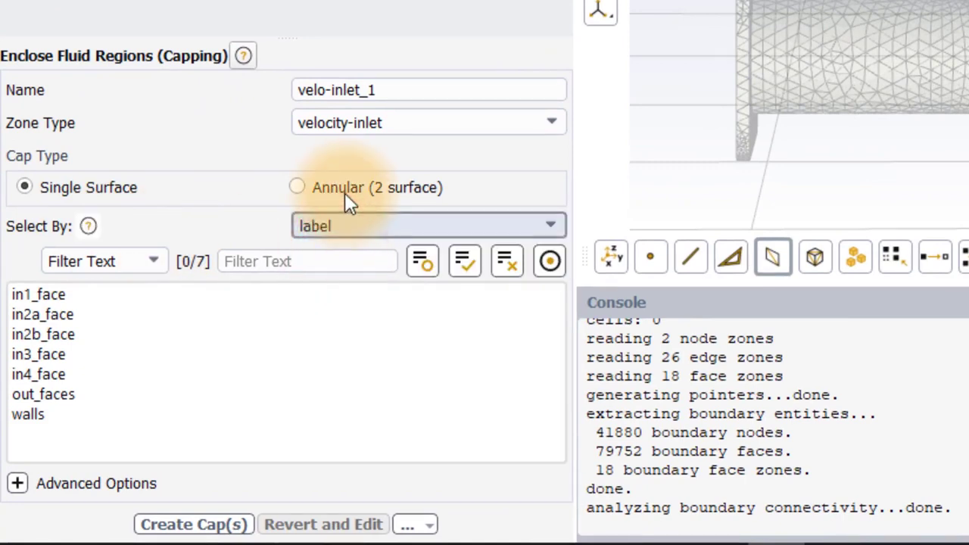
{"action": "left_click", "coordinate": [67, 296]}
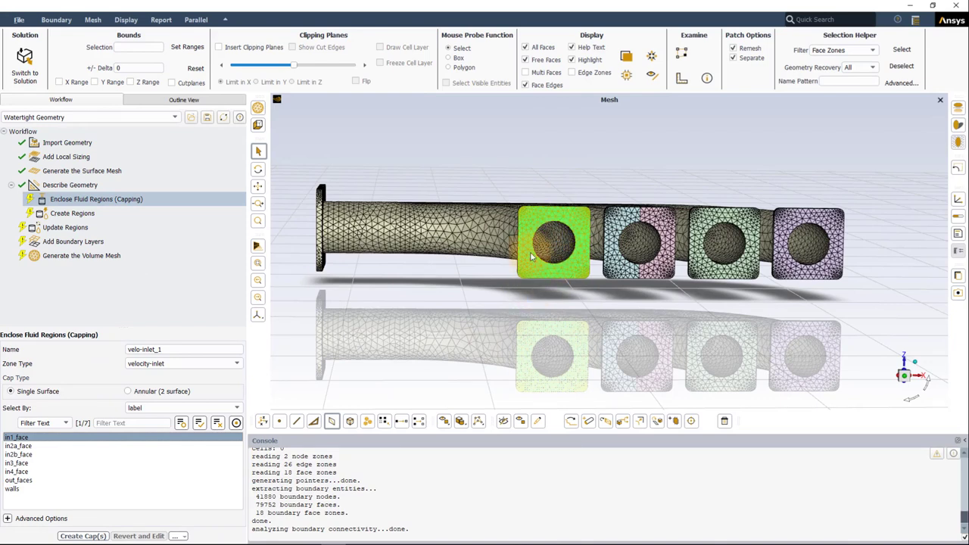
{"action": "left_click", "coordinate": [84, 536]}
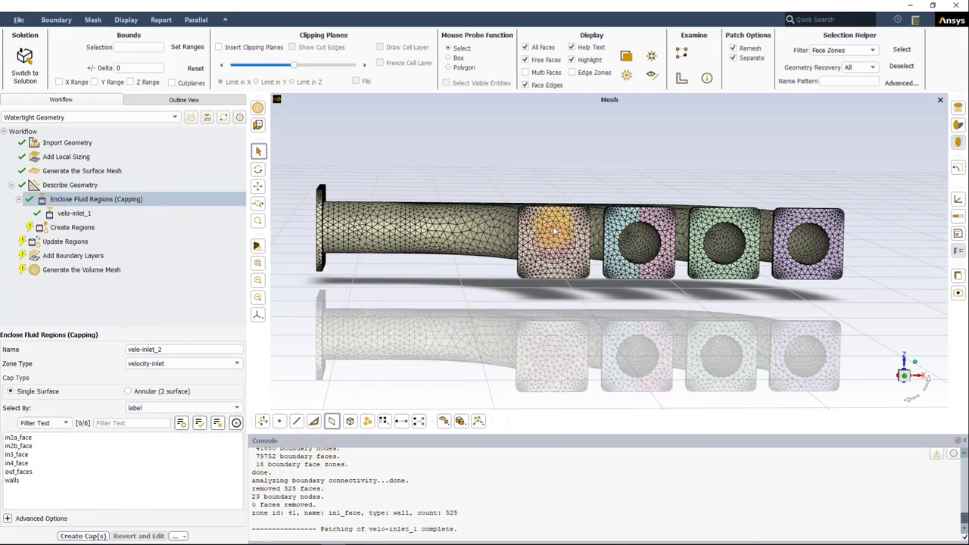
Inspect the velo-inlet_1 cap and the second inlet's two face halves in the graphics view.
{"action": "right_click", "coordinate": [561, 251]}
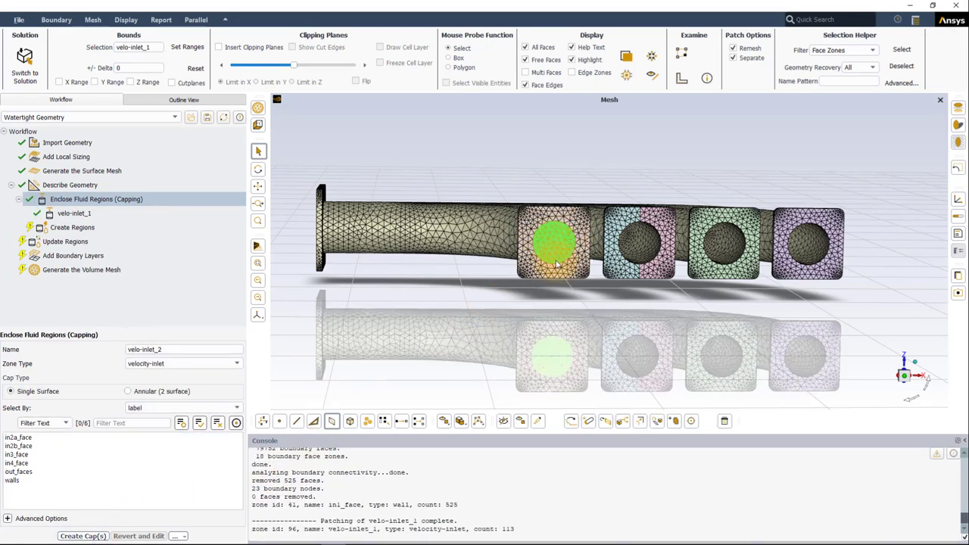
{"action": "right_click", "coordinate": [554, 255]}
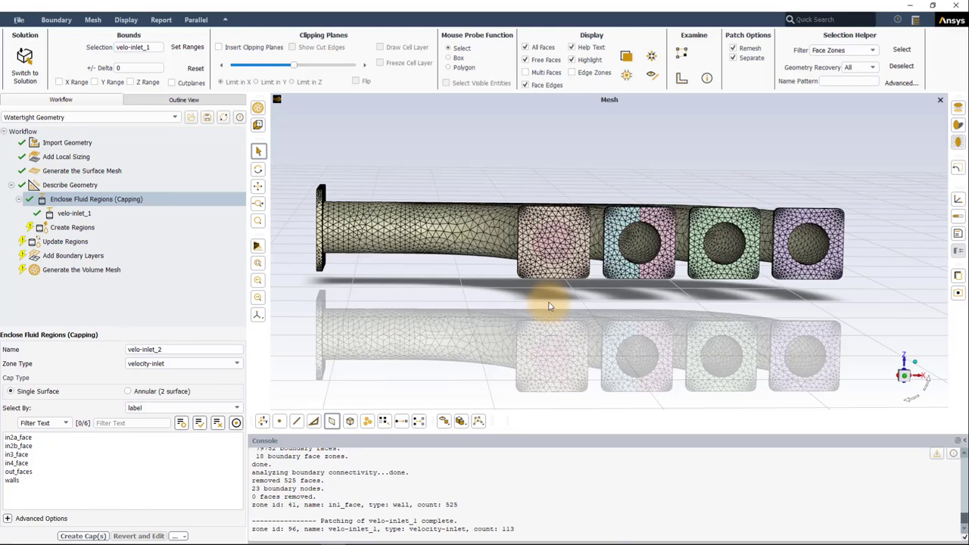
{"action": "right_click", "coordinate": [633, 224]}
{"action": "right_click", "coordinate": [659, 223]}
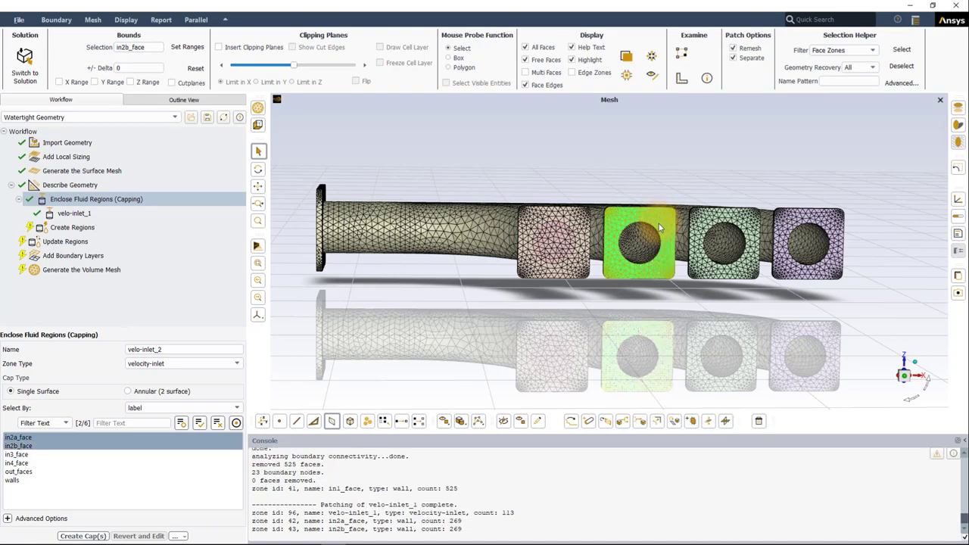
{"action": "right_click", "coordinate": [658, 224]}
{"action": "right_click", "coordinate": [631, 221]}
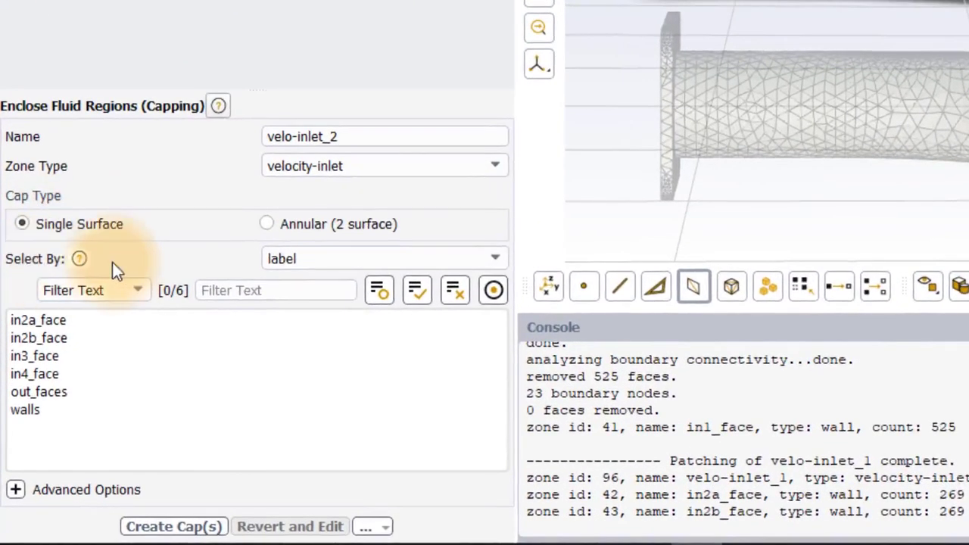
Select in2a_face and in2b_face by zone and cap them as velo-inlet_2.
{"action": "left_click", "coordinate": [289, 256]}
{"action": "left_click", "coordinate": [298, 293]}
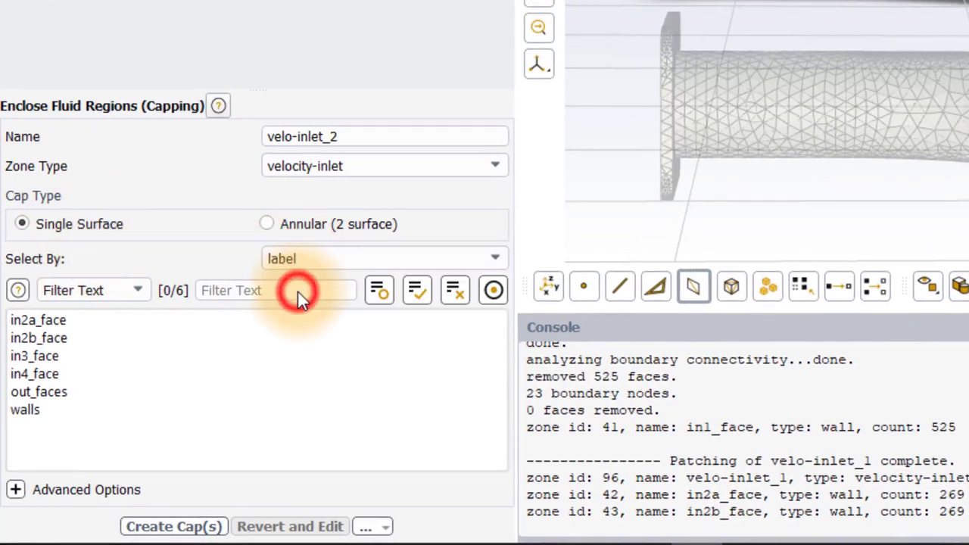
{"action": "left_click", "coordinate": [32, 337]}
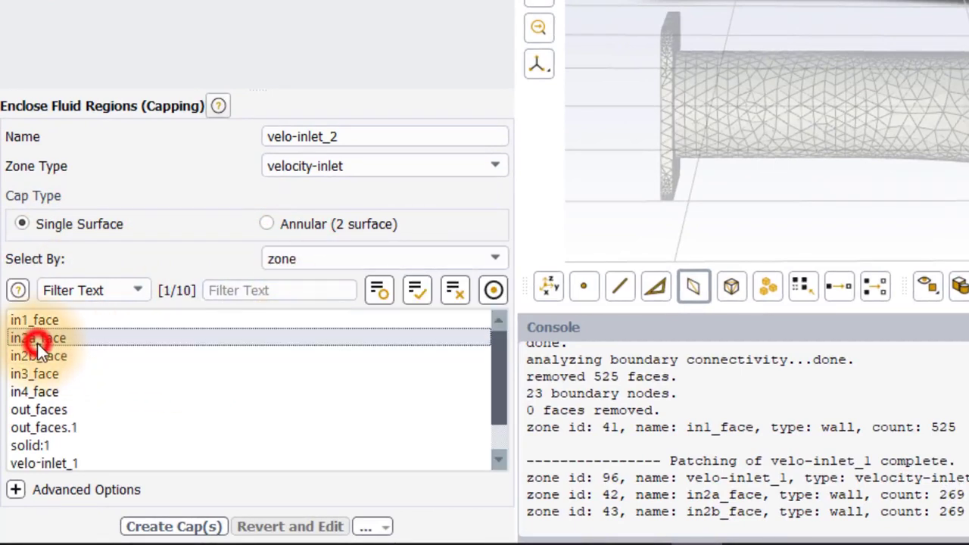
{"action": "left_click", "coordinate": [58, 360]}
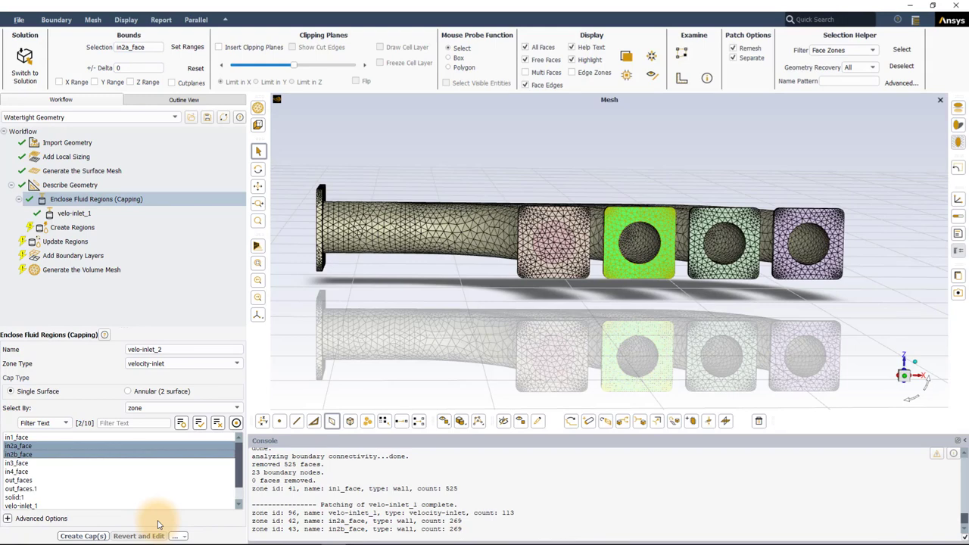
{"action": "left_click", "coordinate": [83, 535]}
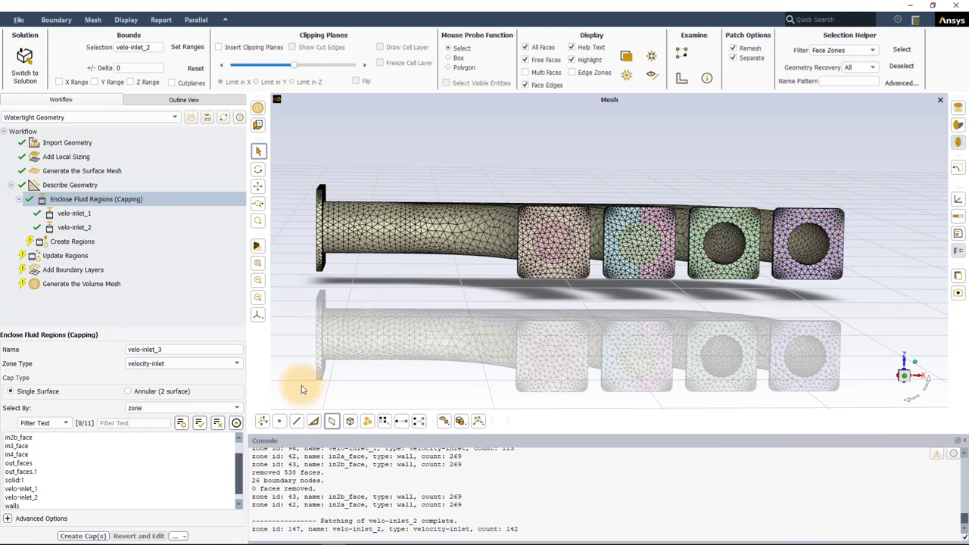
Cap in3_face and in4_face together as velo-inlet_3, then verify the new cap.
{"action": "left_click", "coordinate": [15, 447]}
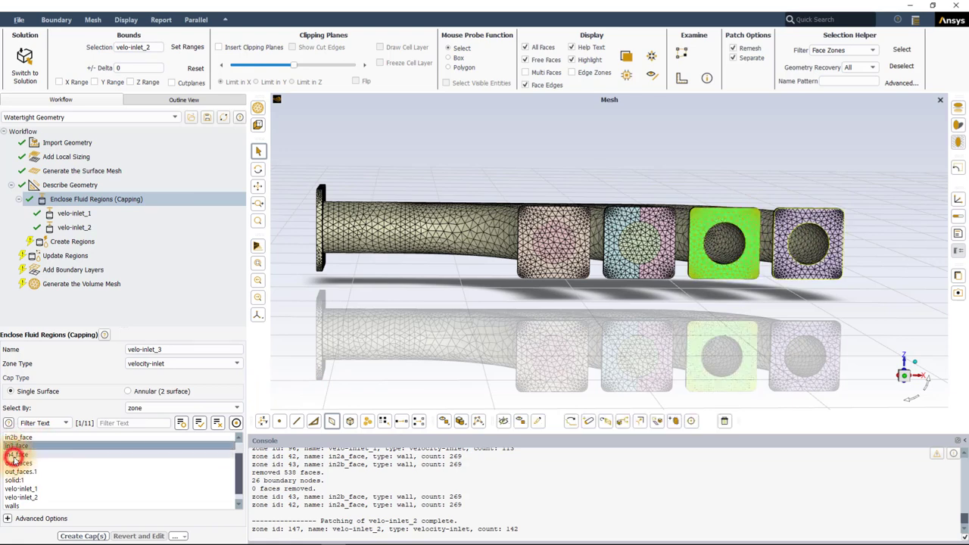
{"action": "left_click", "coordinate": [15, 455]}
{"action": "left_click", "coordinate": [84, 536]}
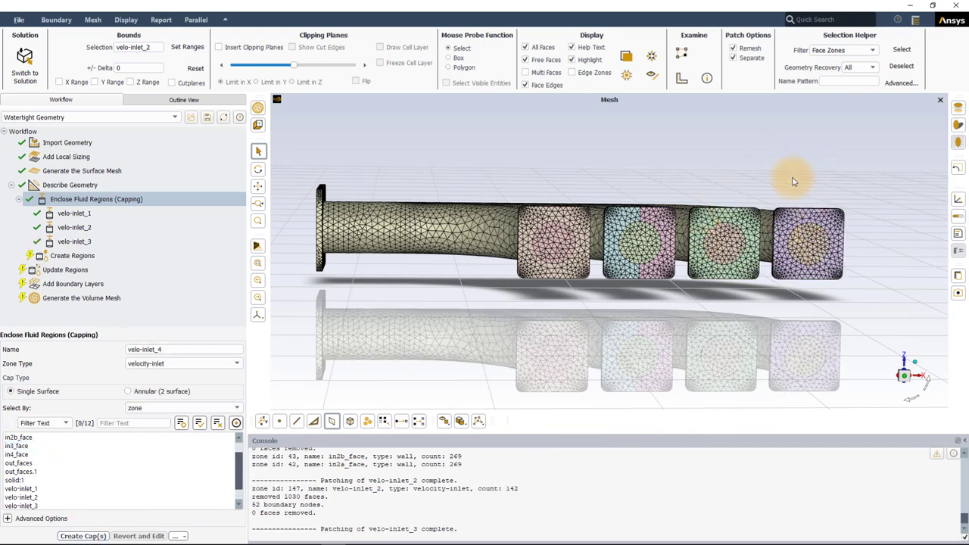
{"action": "left_click", "coordinate": [812, 256]}
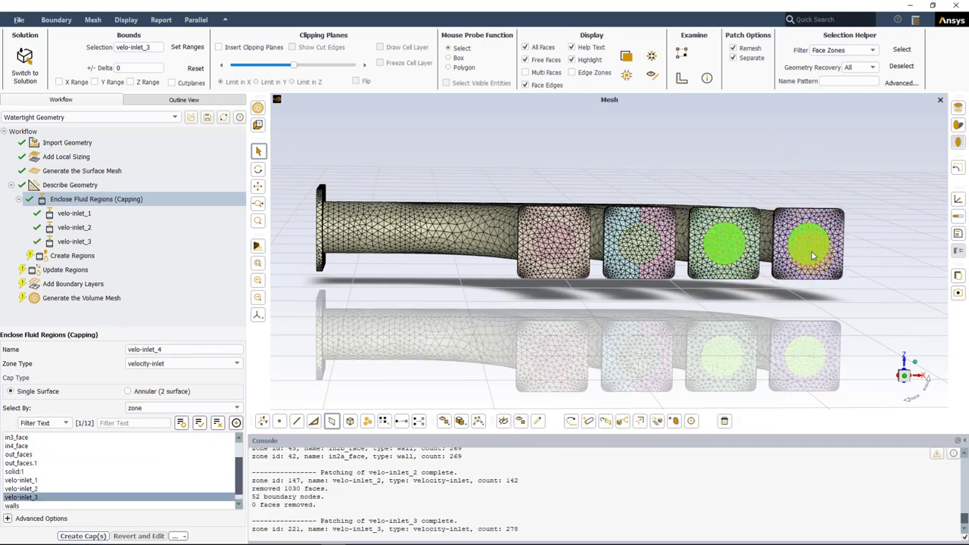
{"action": "left_click", "coordinate": [729, 248]}
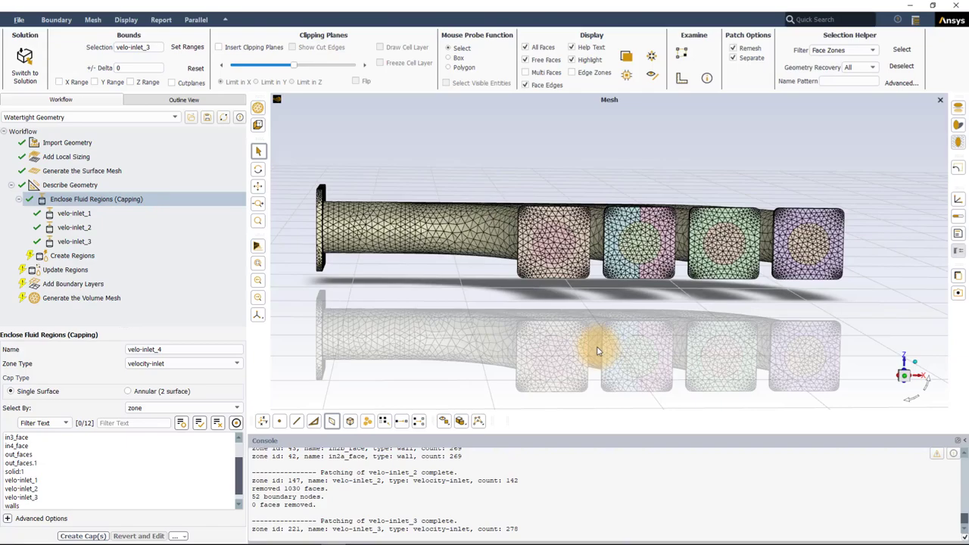
Make the next cap, pres_outlet_1, an Annular (2 surface) cap of zone type pressure-outlet.
{"action": "left_click_drag", "start_coordinate": [363, 179], "coordinate": [629, 241]}
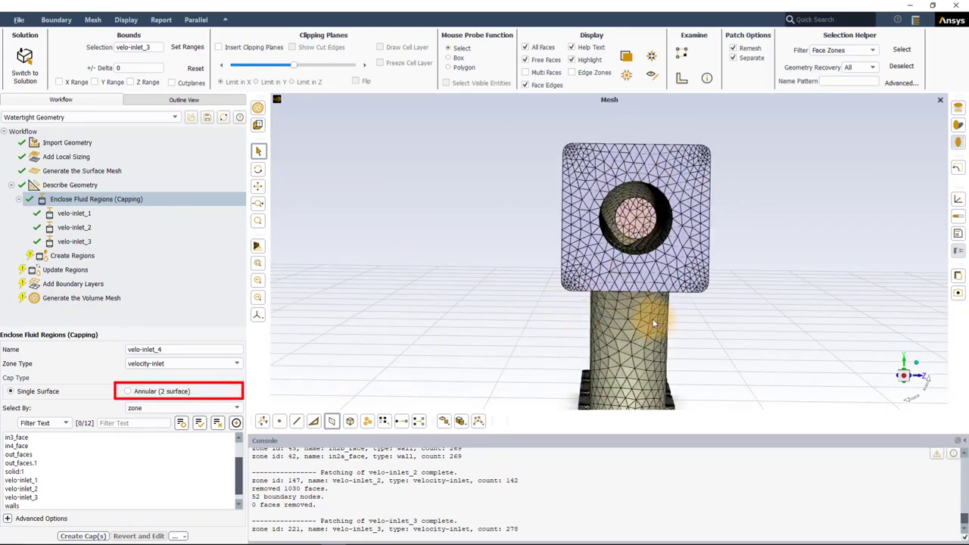
{"action": "scroll", "coordinate": [654, 324], "scroll_direction": "down", "scroll_amount": 2}
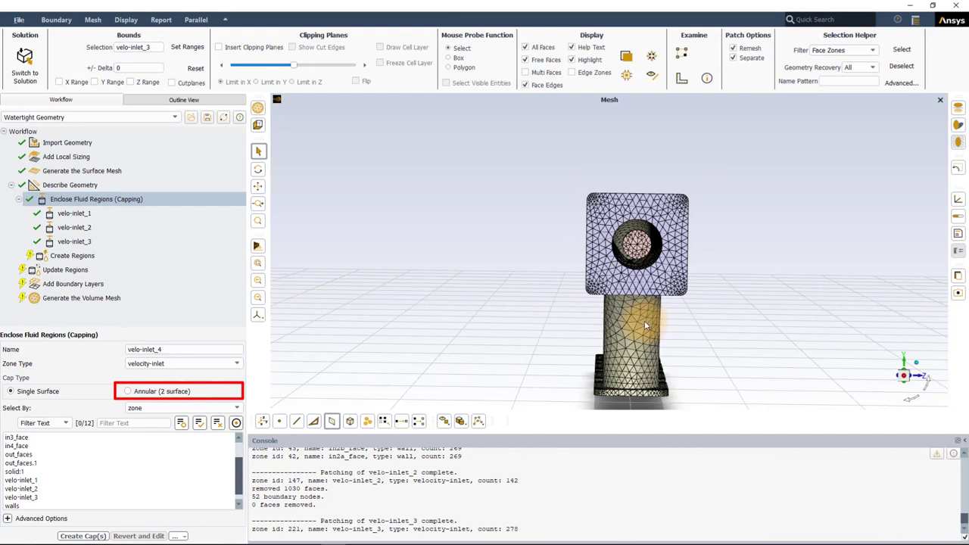
{"action": "left_click", "coordinate": [127, 392]}
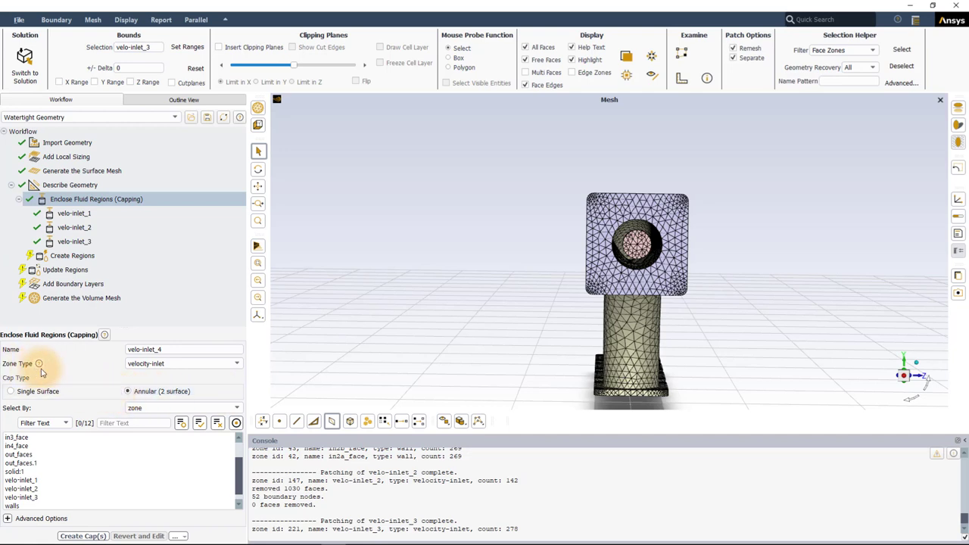
{"action": "left_click", "coordinate": [173, 364]}
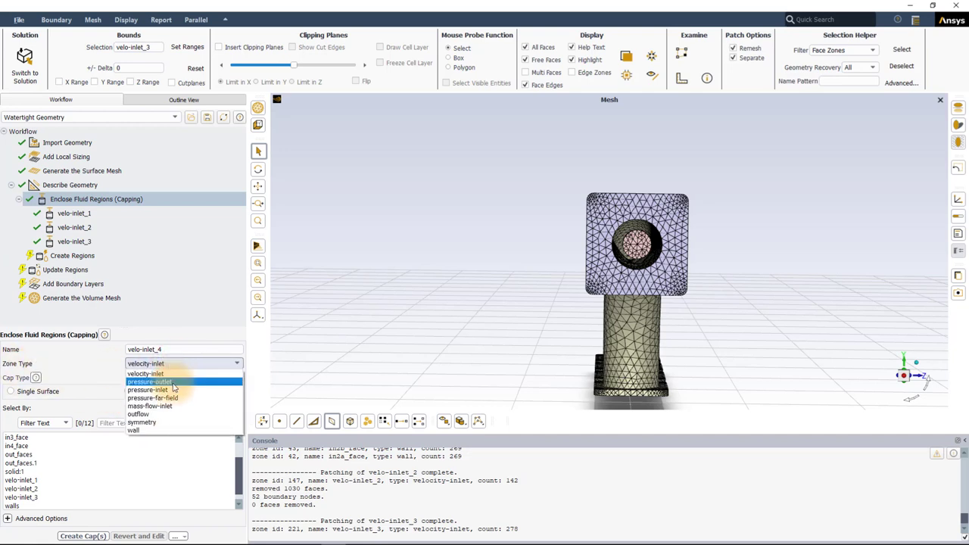
{"action": "left_click", "coordinate": [174, 381]}
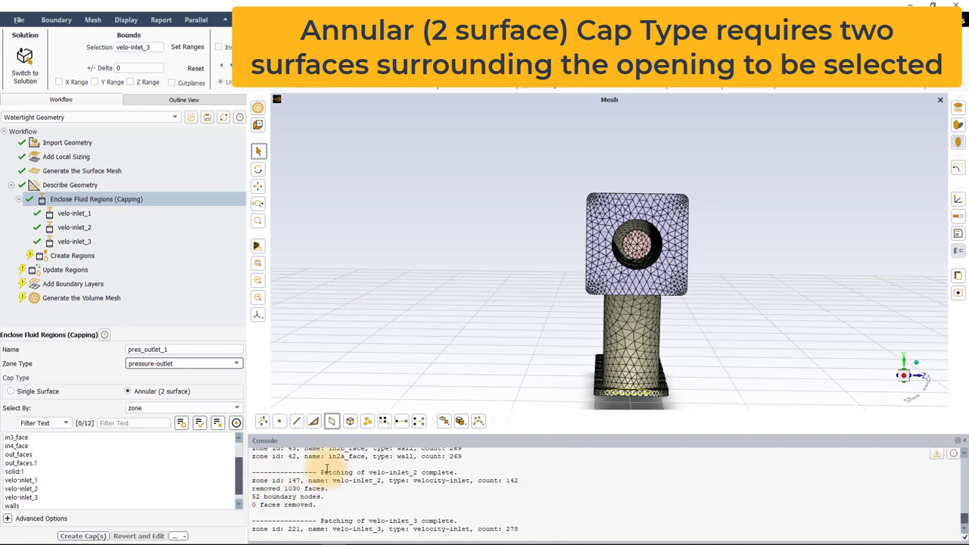
{"action": "left_click", "coordinate": [642, 256]}
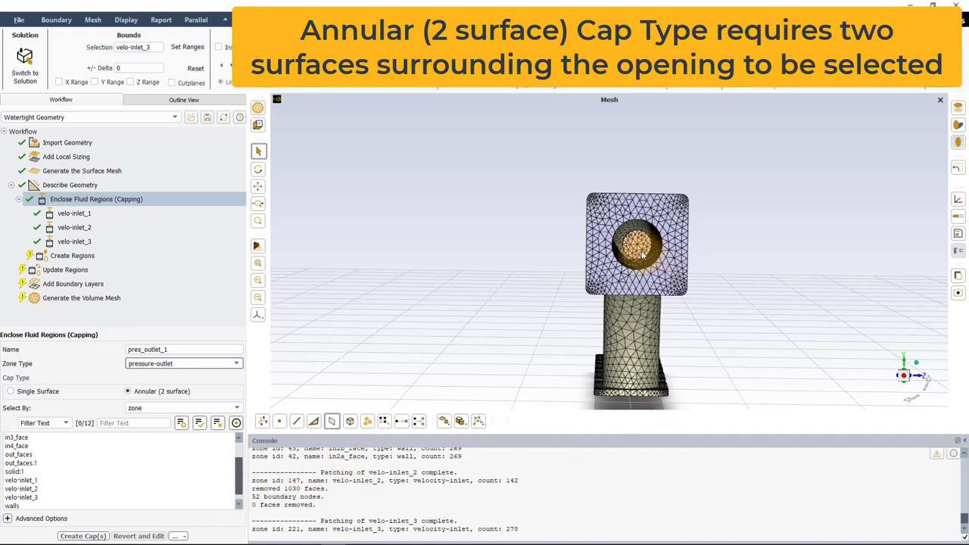
{"action": "left_click", "coordinate": [641, 256]}
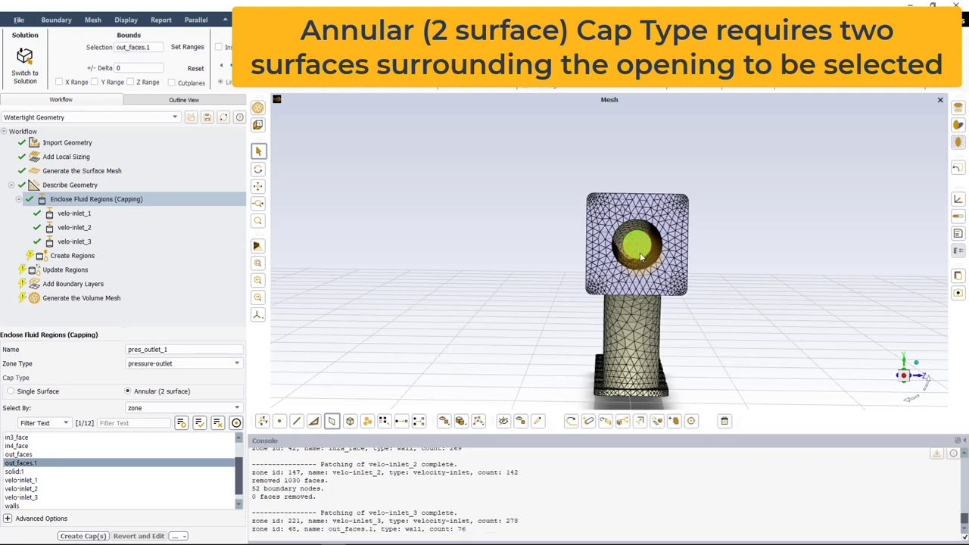
{"action": "left_click", "coordinate": [641, 290]}
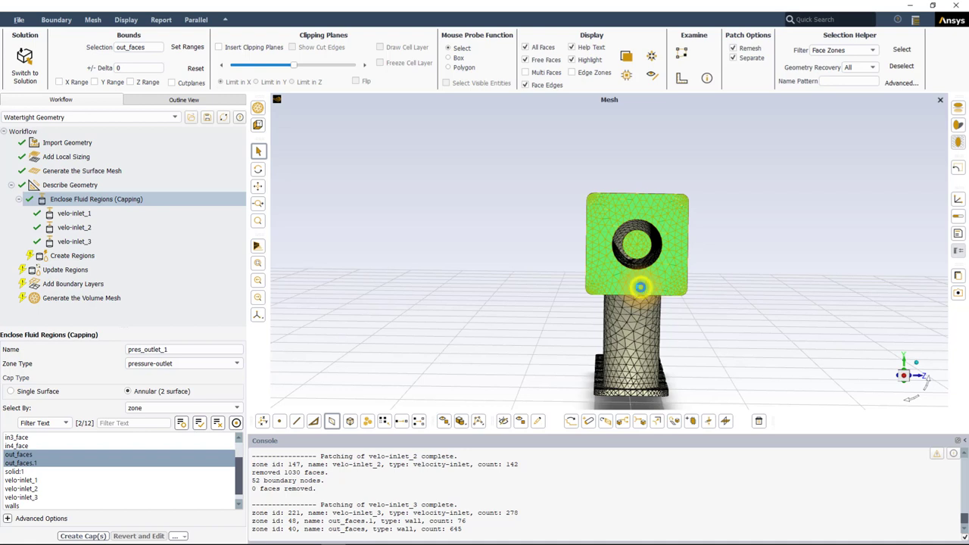
{"action": "left_click", "coordinate": [640, 290]}
{"action": "left_click", "coordinate": [636, 244]}
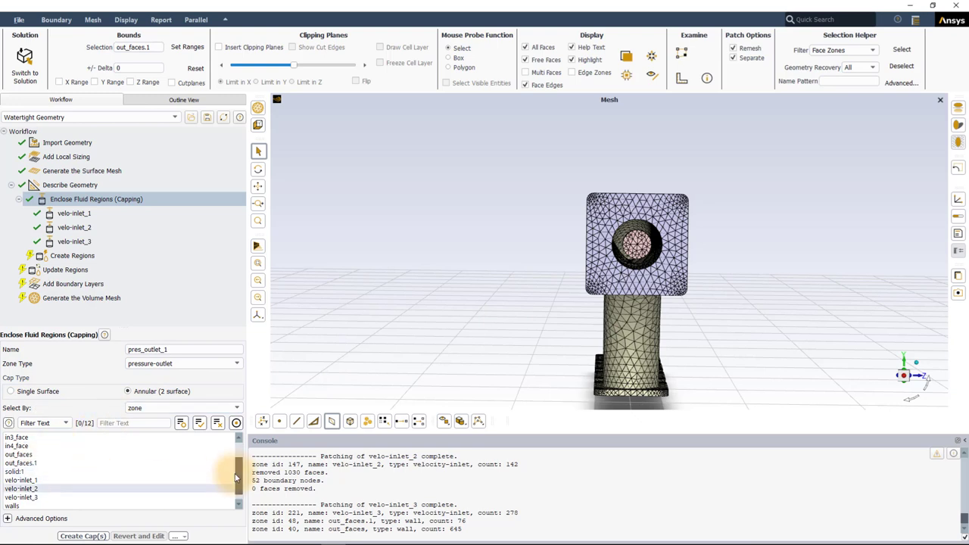
Select the out_faces label and create the annular pres_outlet_1 cap from it.
{"action": "scroll", "coordinate": [60, 489], "scroll_direction": "up", "scroll_amount": 3}
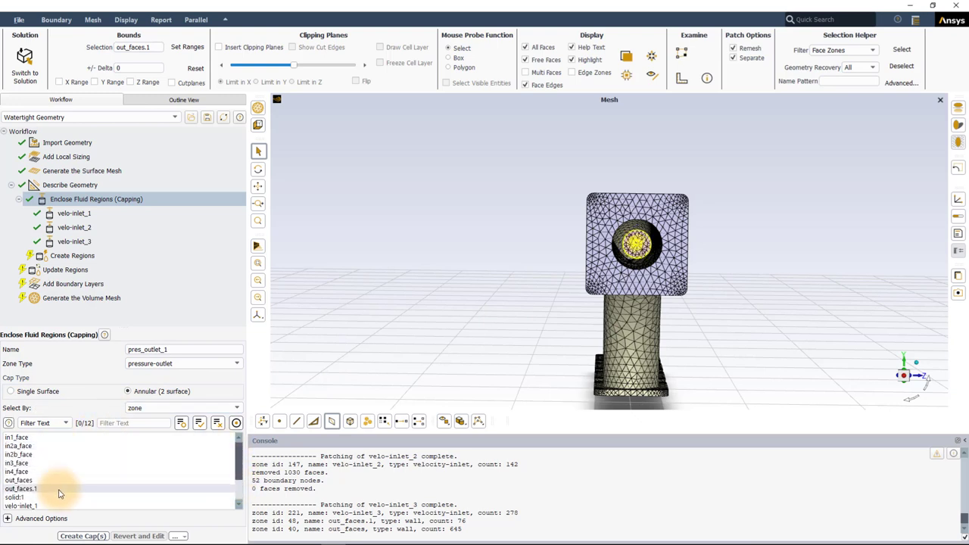
{"action": "left_click", "coordinate": [150, 412]}
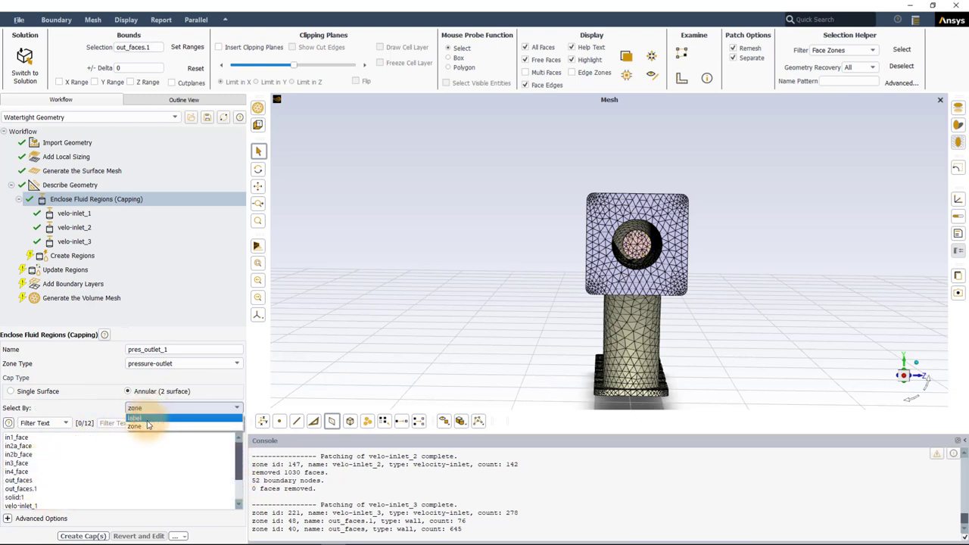
{"action": "left_click", "coordinate": [144, 415]}
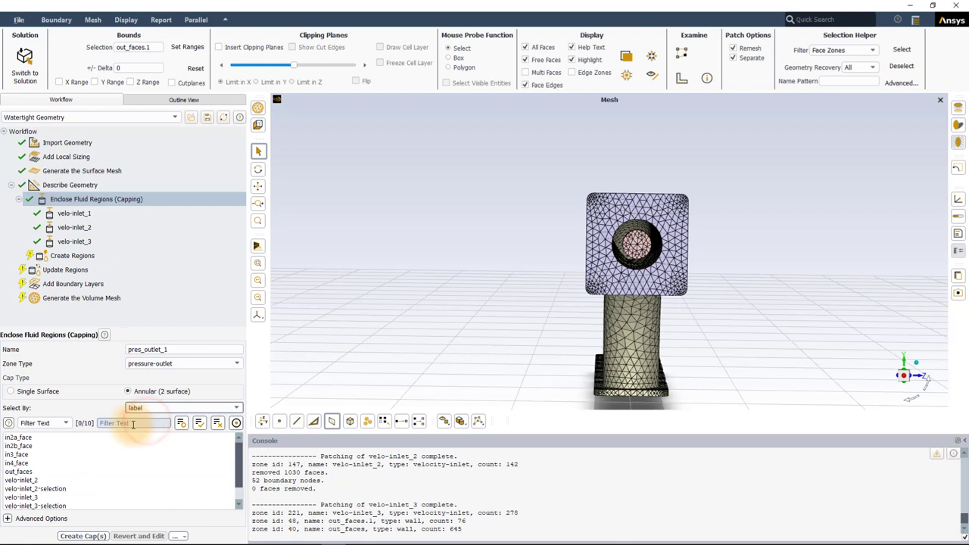
{"action": "left_click", "coordinate": [51, 472]}
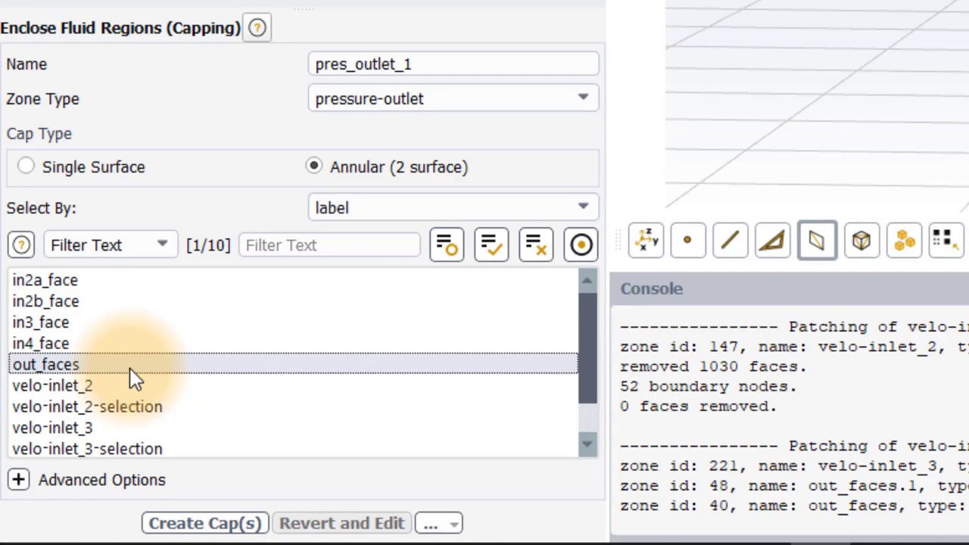
{"action": "left_click", "coordinate": [205, 523]}
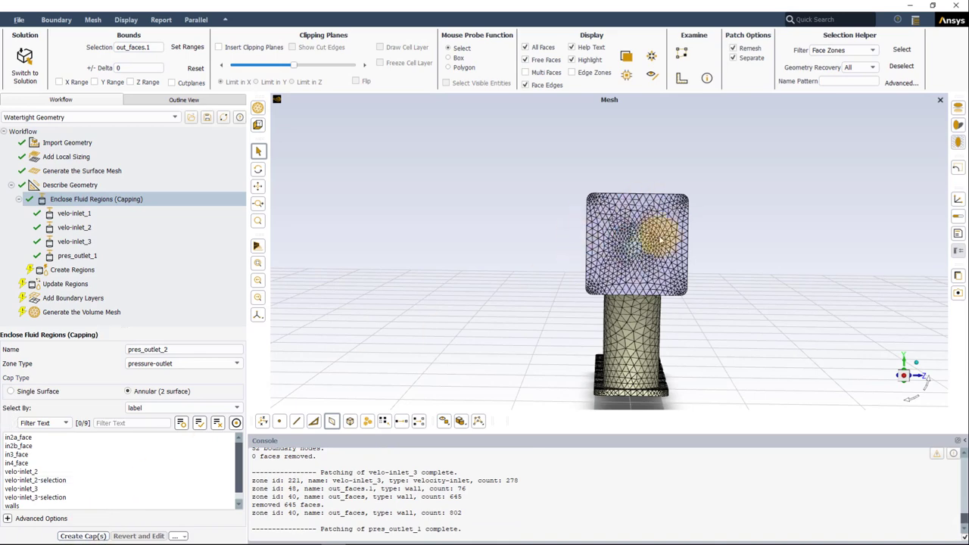
{"action": "left_click", "coordinate": [628, 250]}
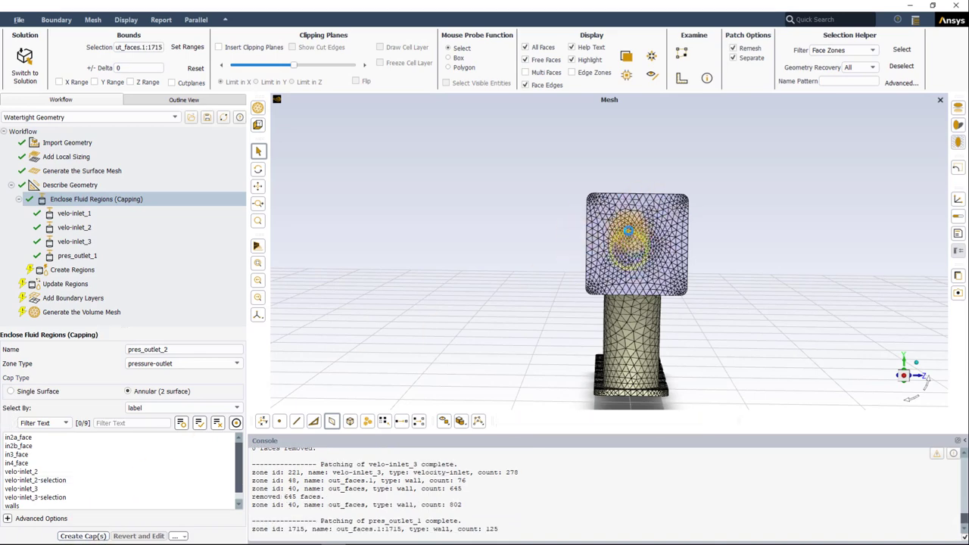
{"action": "left_click", "coordinate": [631, 221]}
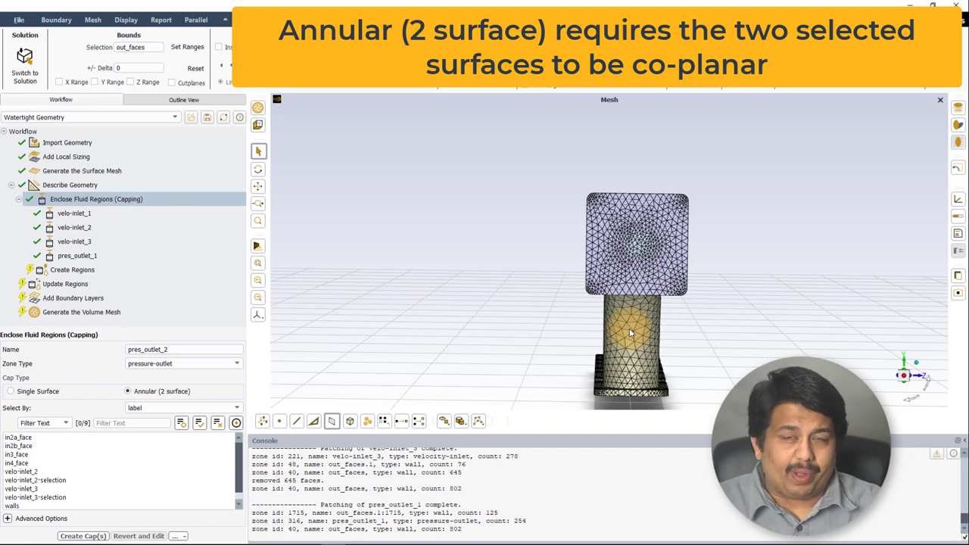
Expand Advanced Options to show the self-intersection check and maximum cap edge count.
{"action": "left_click", "coordinate": [6, 520]}
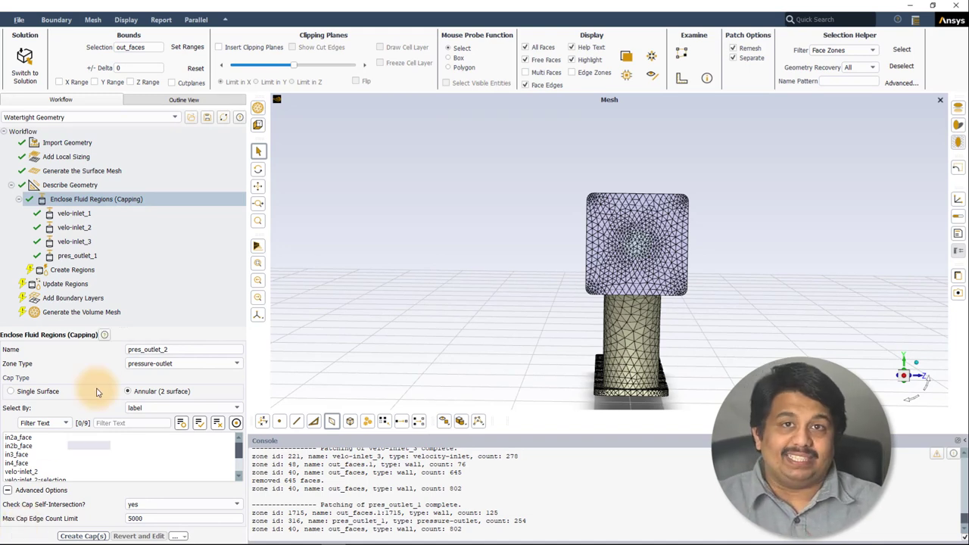
Go to the Create Regions task, which estimates 1 fluid region.
{"action": "left_click", "coordinate": [71, 271]}
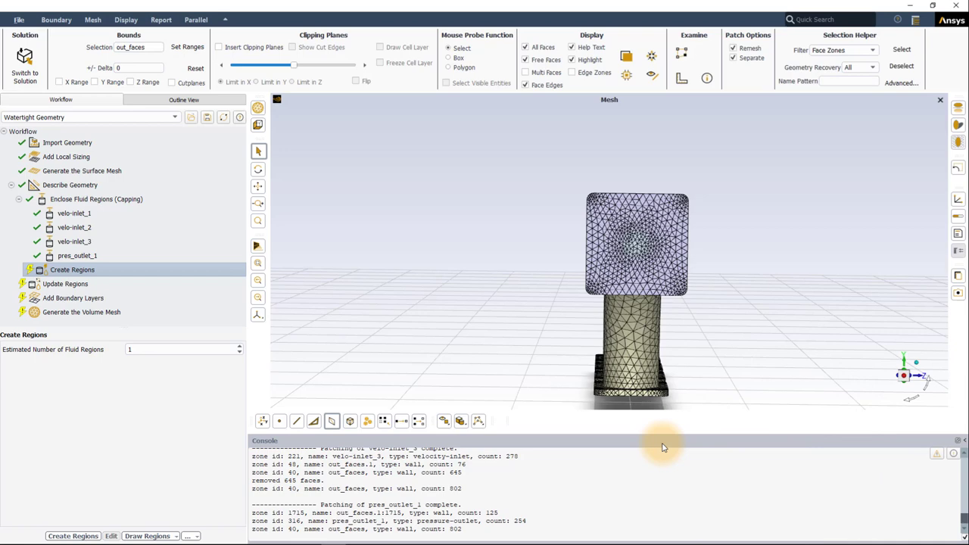
Create the regions to extract fluid:0, then rotate the manifold to inspect the pipe ends.
{"action": "left_click", "coordinate": [75, 536]}
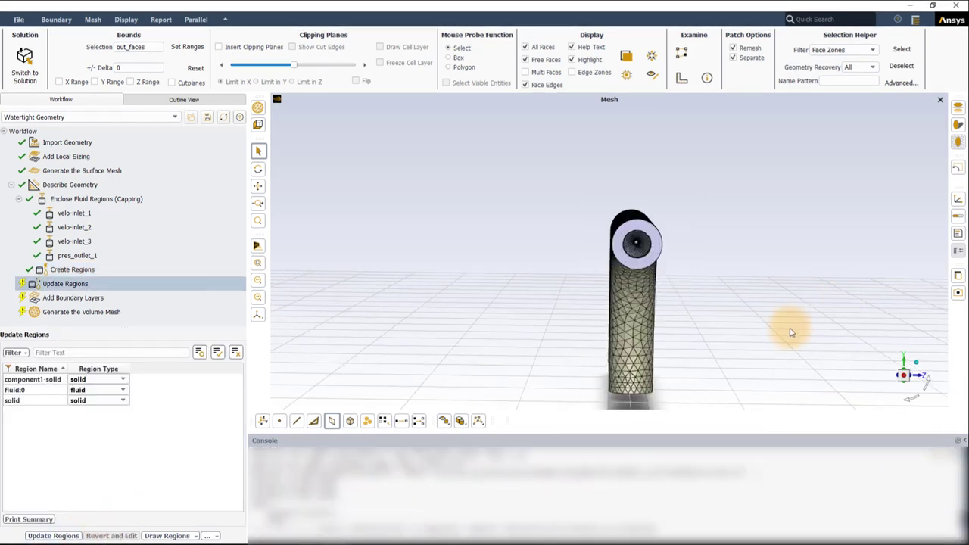
{"action": "left_click_drag", "start_coordinate": [790, 332], "coordinate": [643, 315]}
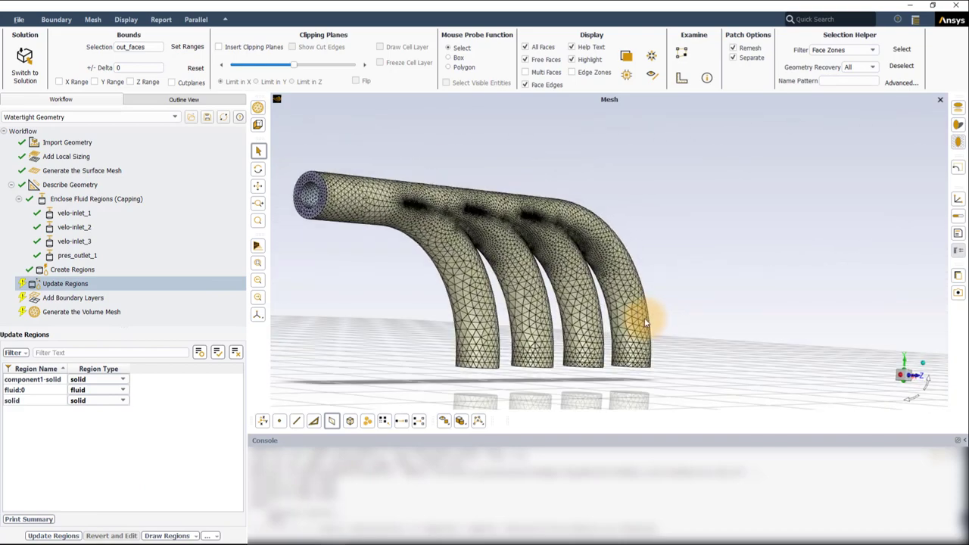
{"action": "left_click_drag", "start_coordinate": [503, 307], "coordinate": [599, 300]}
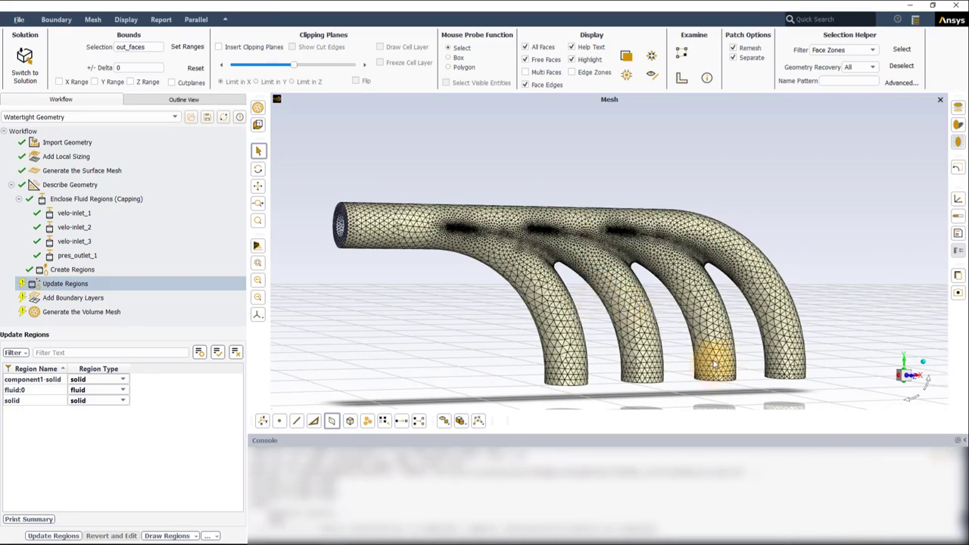
{"action": "left_click_drag", "start_coordinate": [703, 363], "coordinate": [738, 371]}
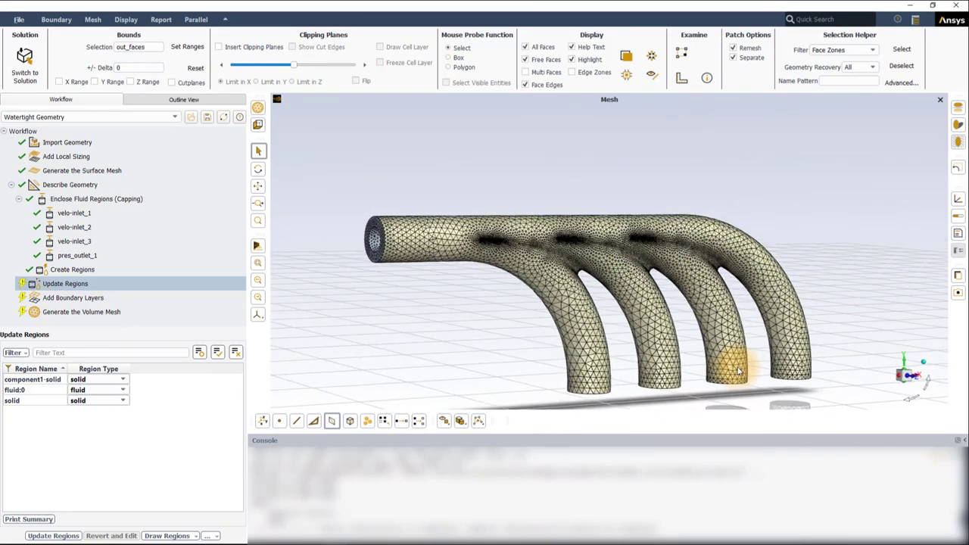